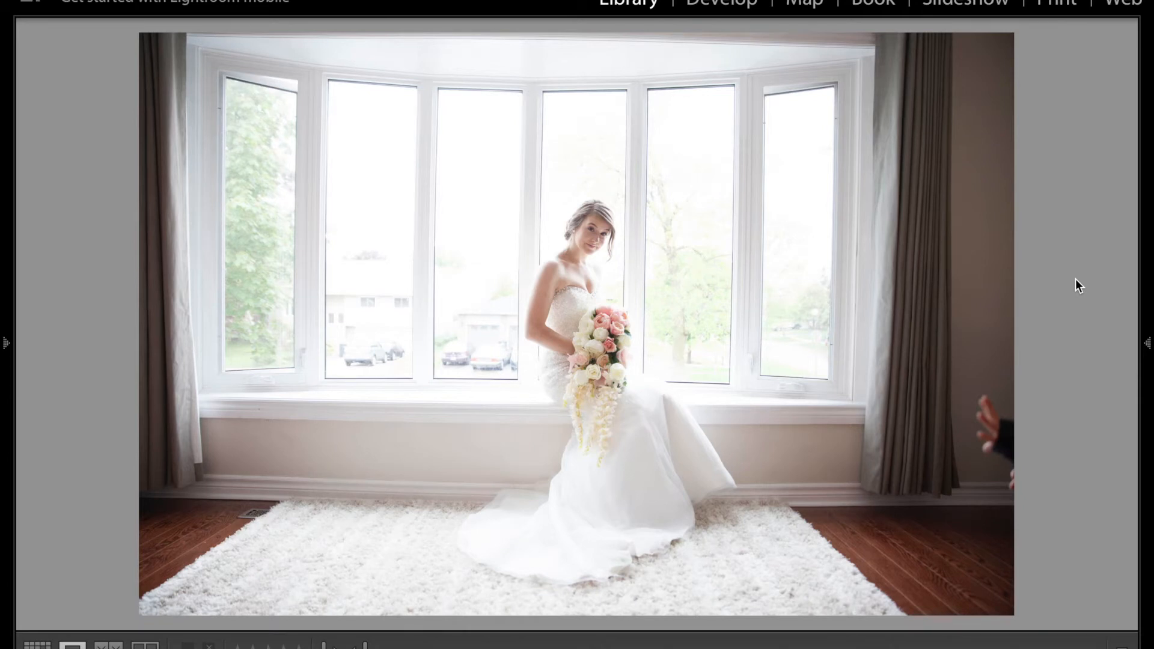
Open the bride photo in the Develop module and inspect her face and upper body up close.
key("d")
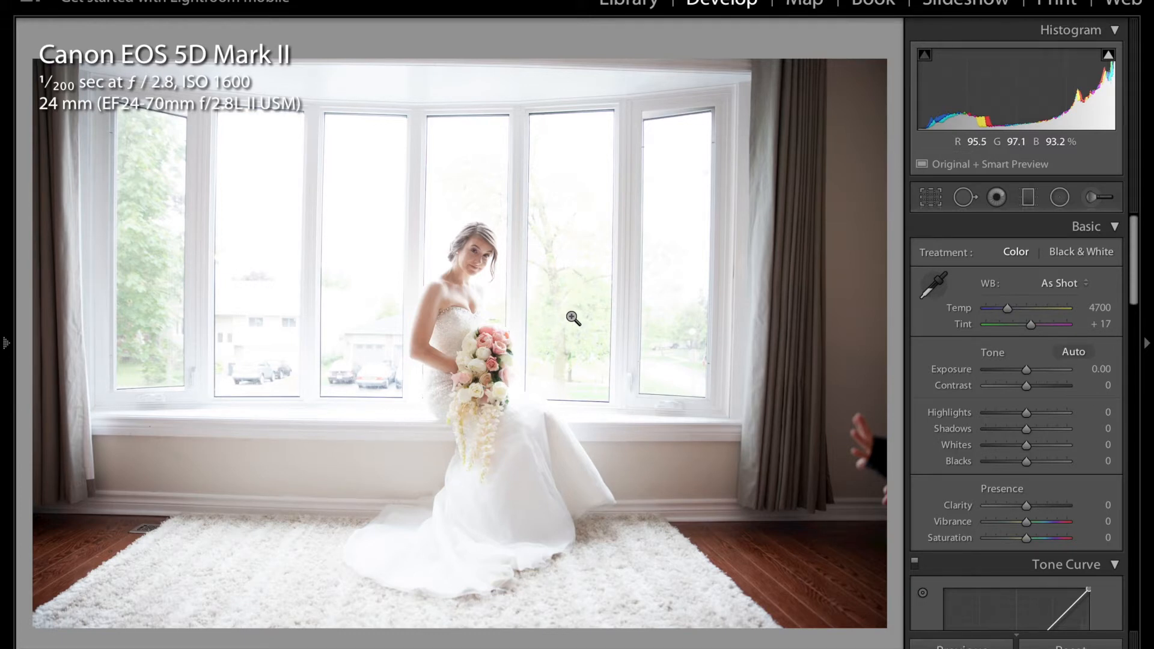
left_click(471, 273)
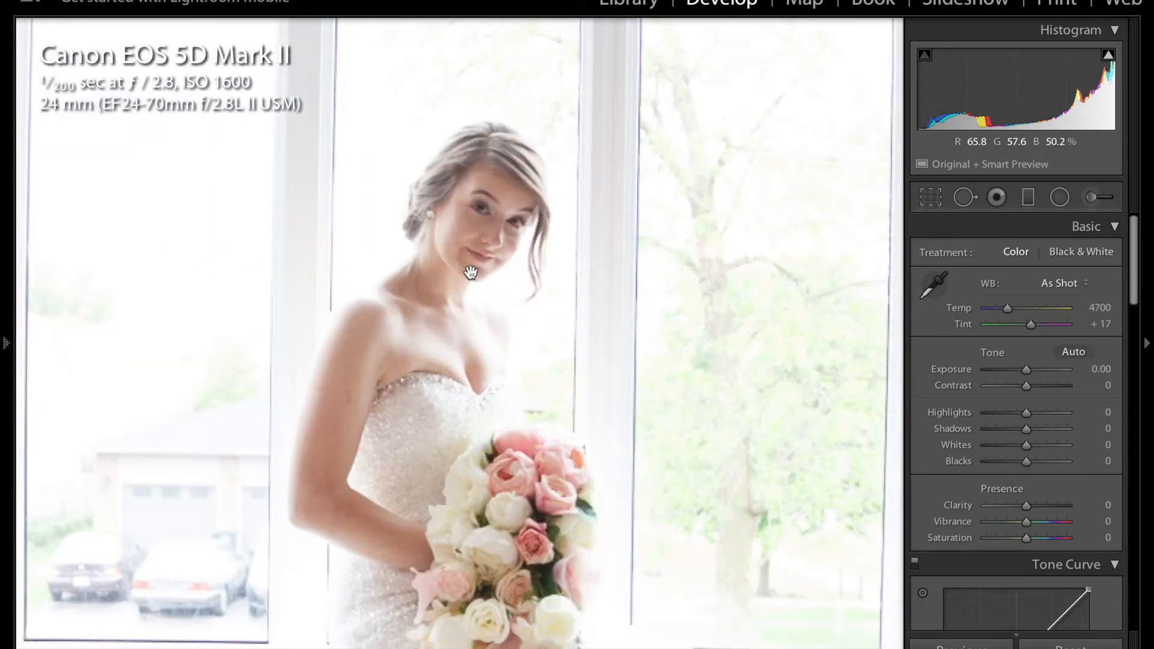
left_click(471, 273)
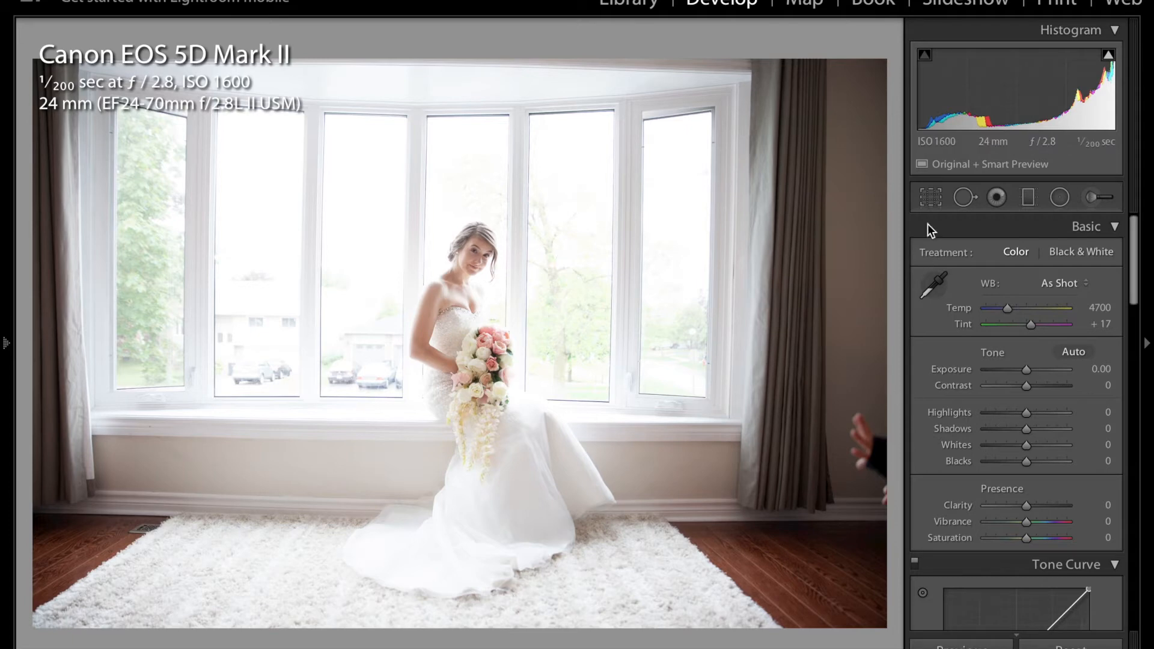
Crop the photo at the original aspect with a −0.53 angle, excluding the hand beside the curtain, and reposition the frame.
left_click(930, 198)
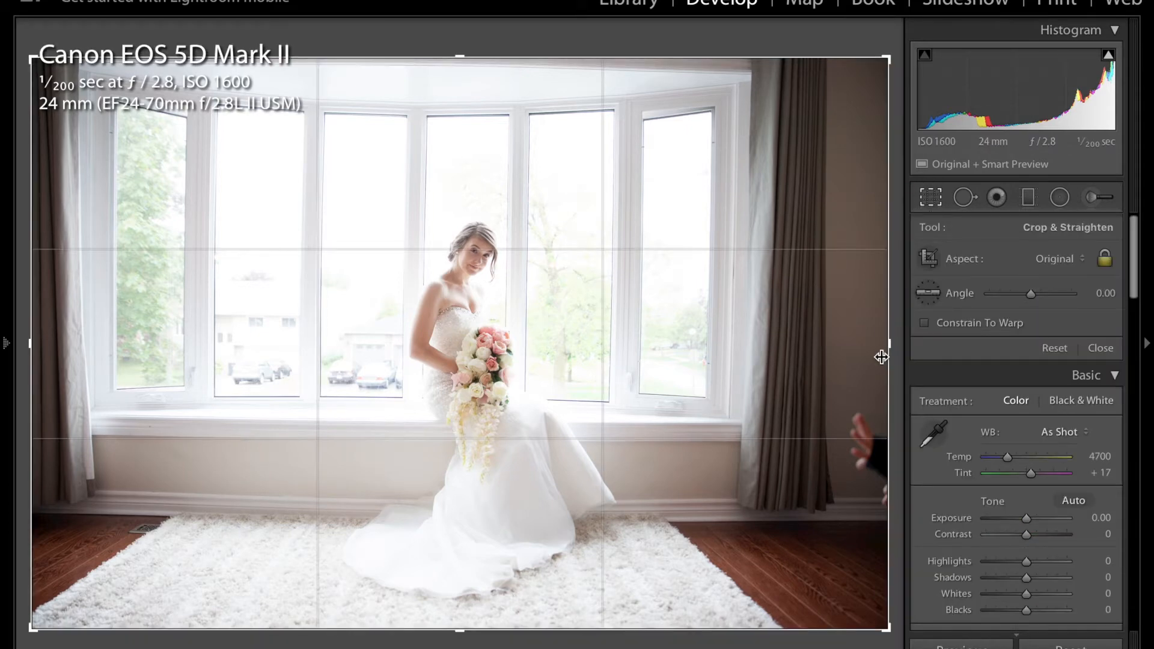
mouse_move(886, 342)
left_mouse_down()
mouse_move(857, 343)
mouse_move(883, 339)
left_mouse_up()
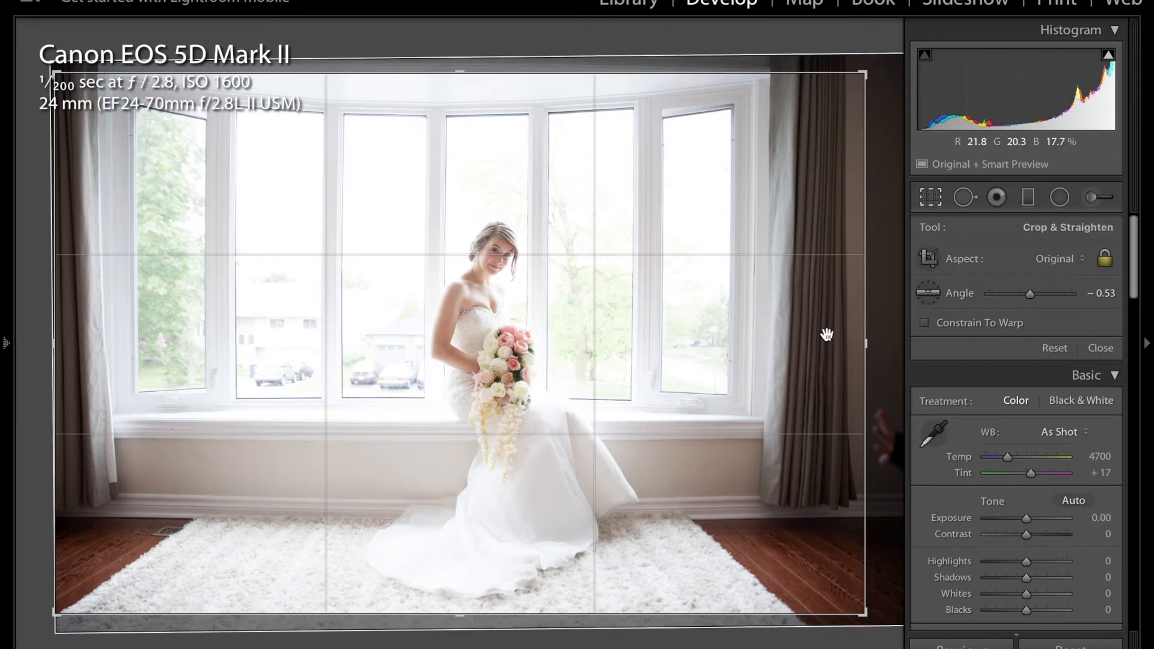
left_click_drag(865, 340, 850, 340)
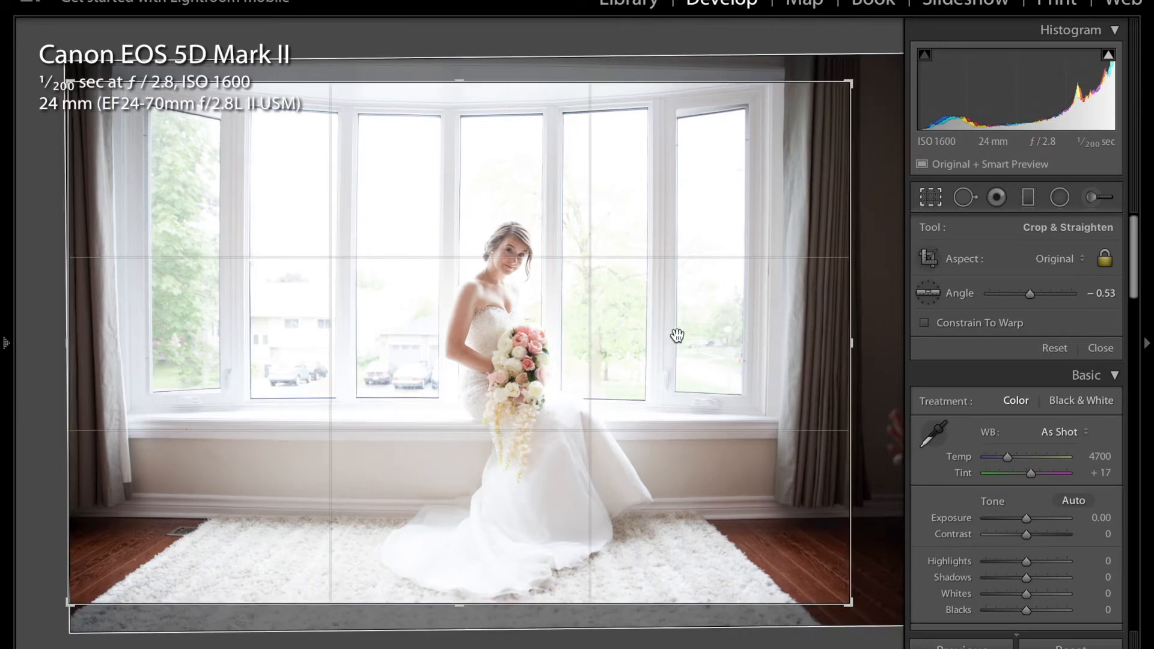
left_click_drag(676, 335, 676, 325)
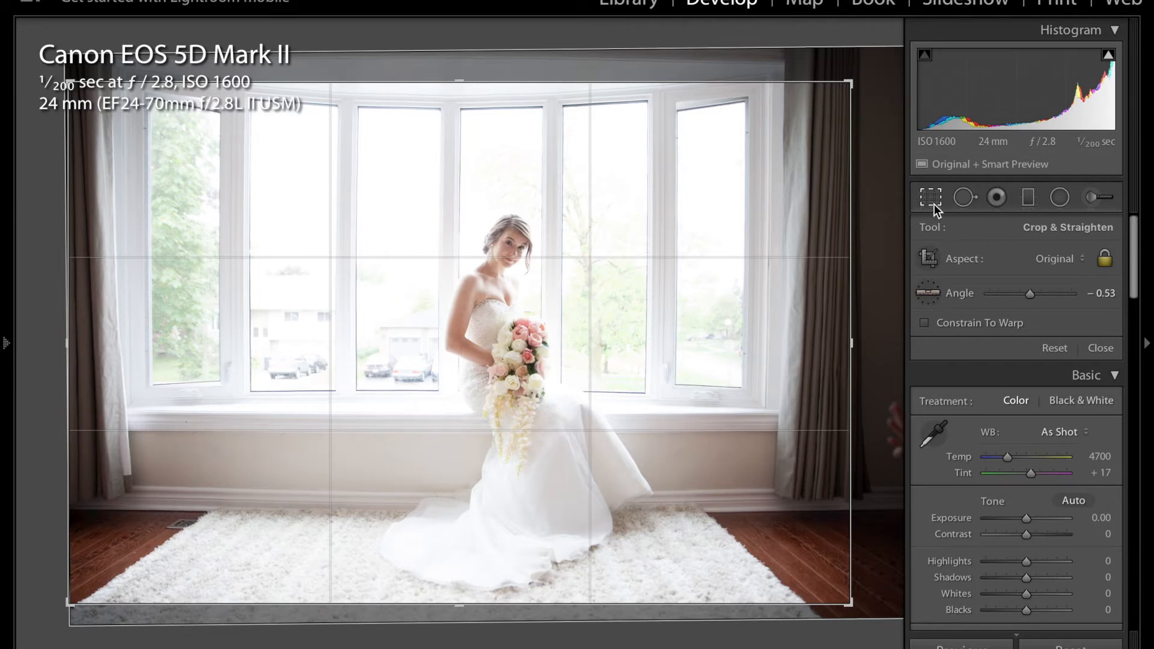
key("Return")
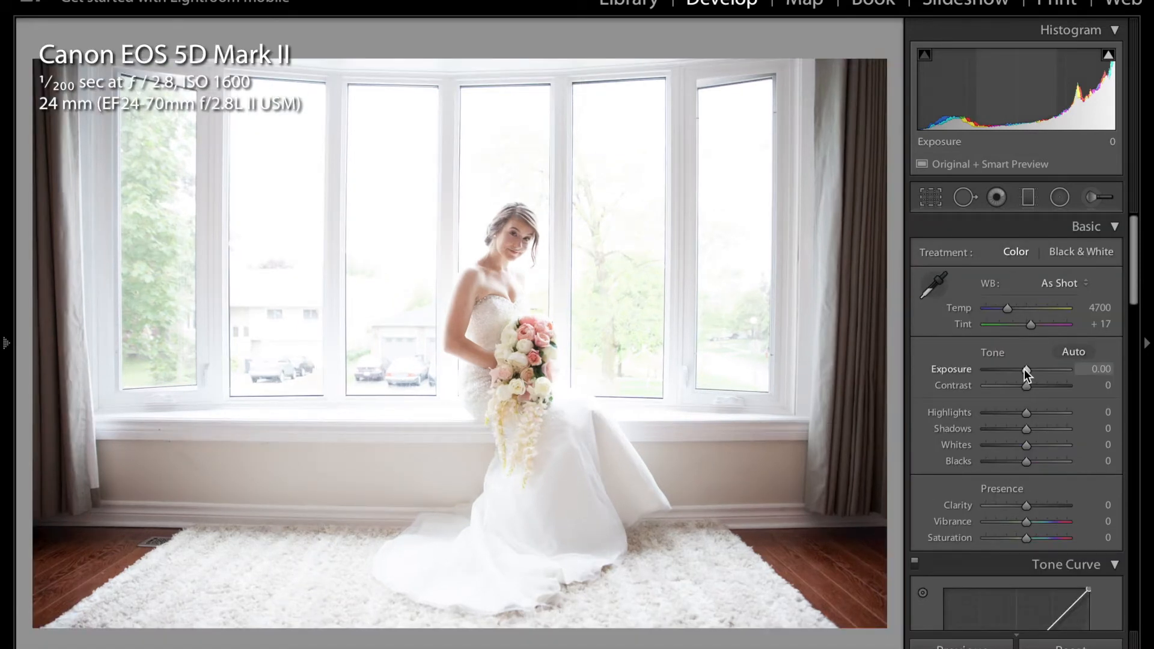
Set Contrast to +57 and Exposure to +0.45, checking the dress and bouquet detail up close.
left_click_drag(1027, 374, 1031, 375)
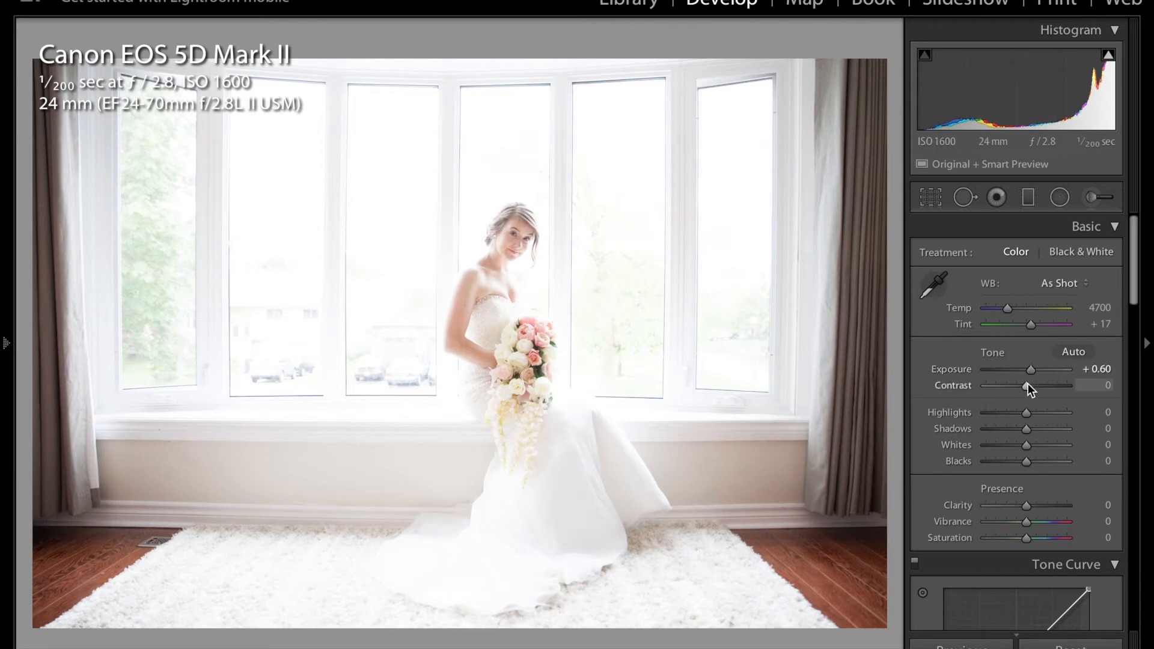
left_click_drag(1028, 386, 1051, 385)
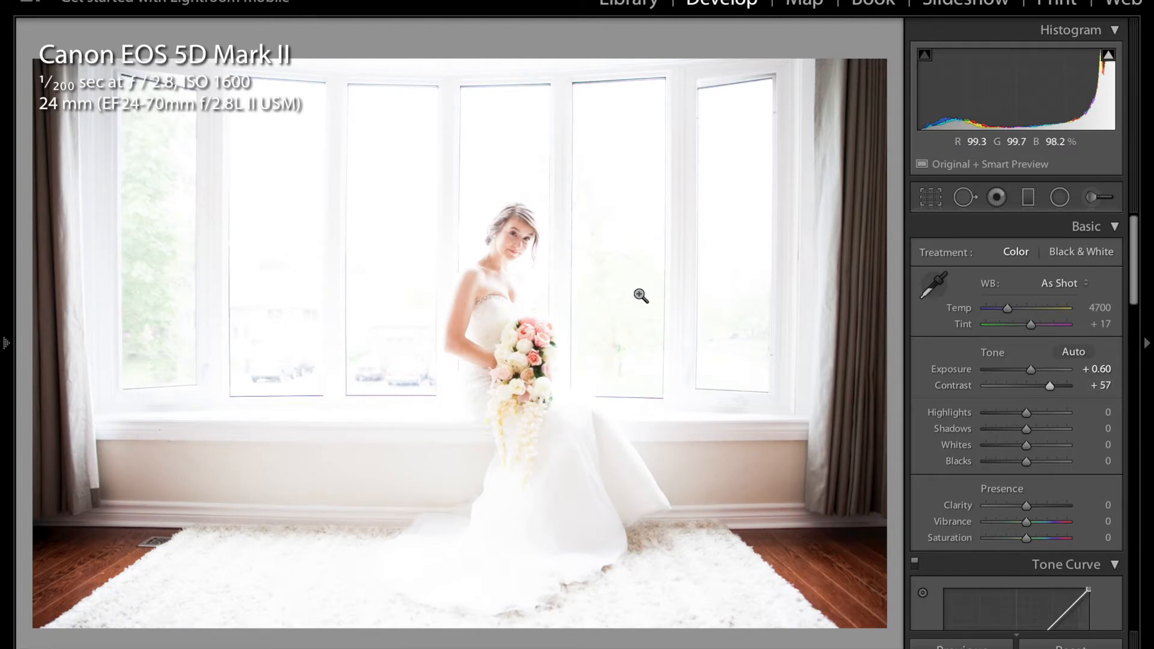
left_click(524, 480)
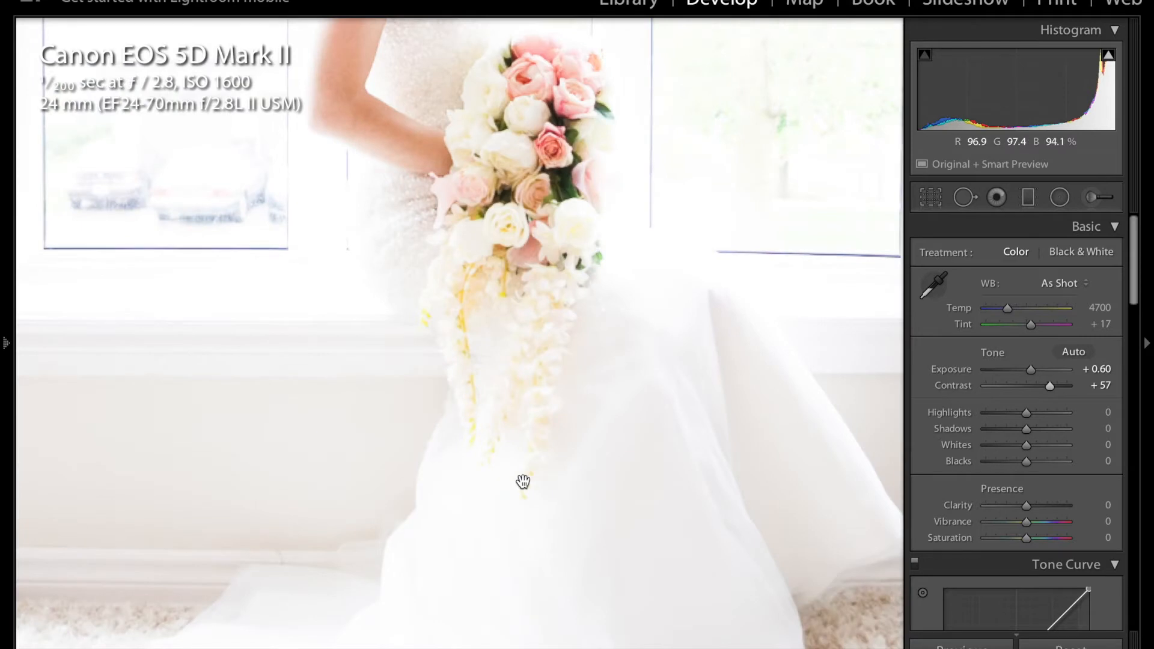
left_click_drag(542, 395, 565, 426)
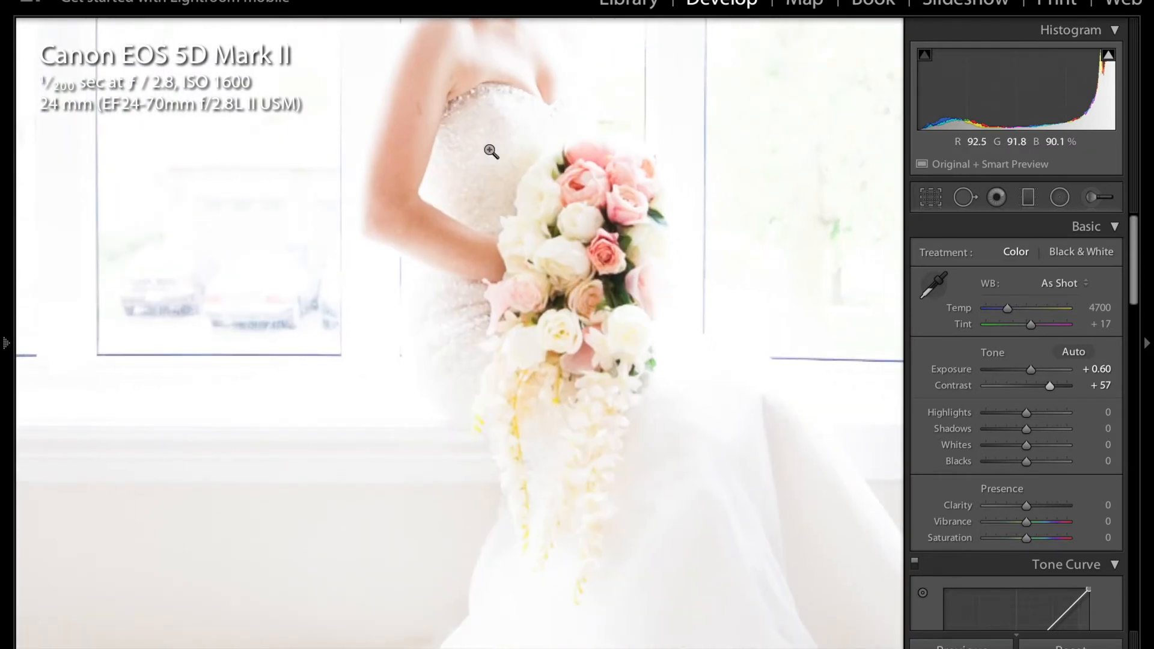
left_click(688, 347)
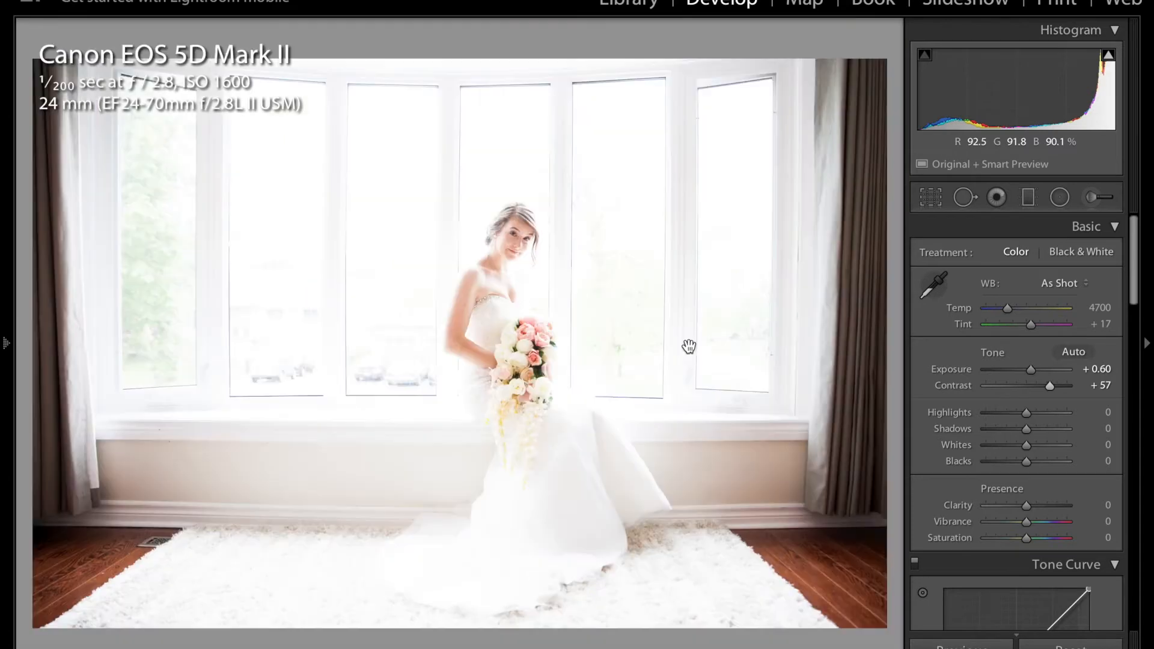
left_click_drag(1030, 371, 1028, 371)
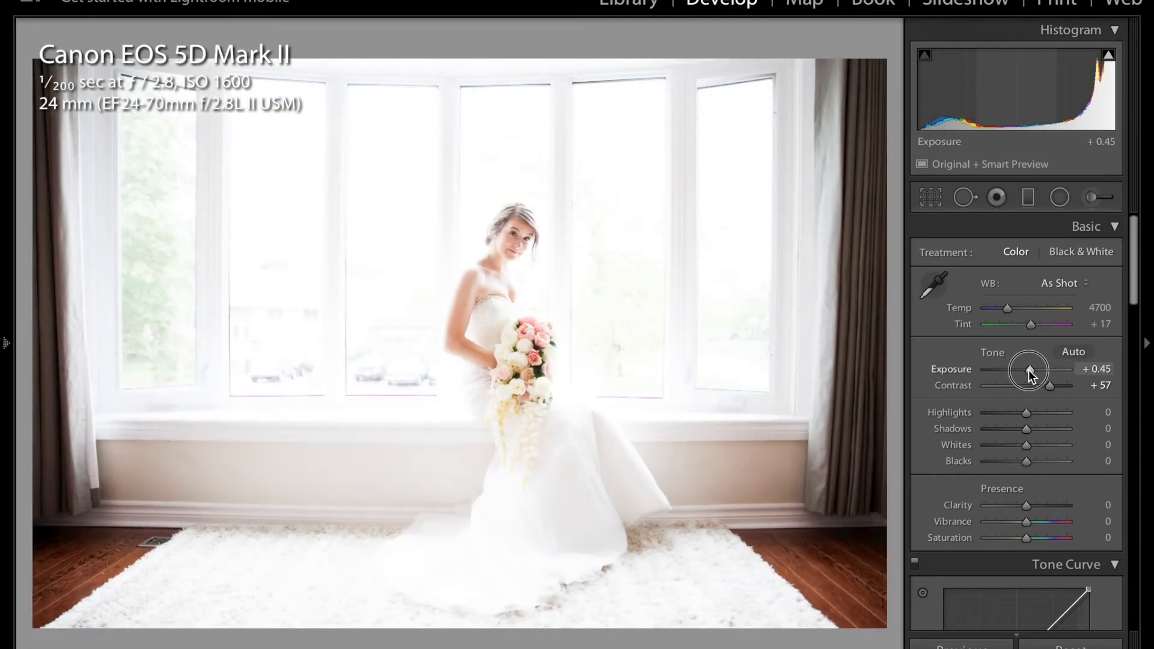
Apply the Medium Contrast point curve, delete its lowest intermediate point and lift the black point to 11.8%.
scroll(1029, 369, "down", 4)
scroll(1021, 529, "down", 3)
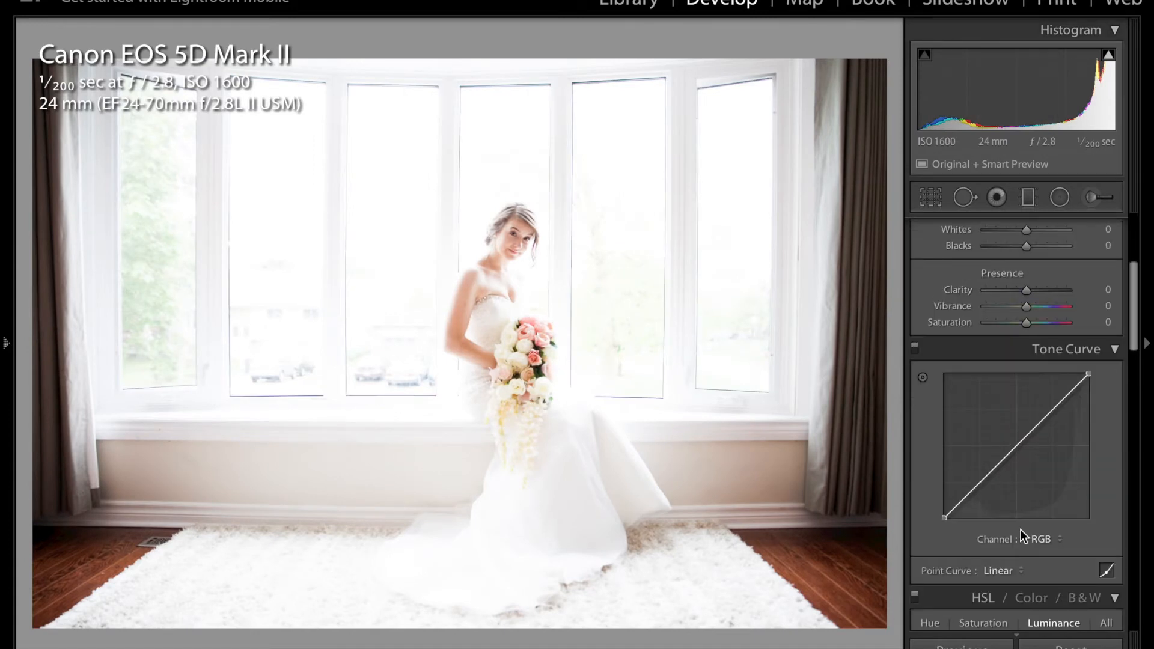
left_click(998, 571)
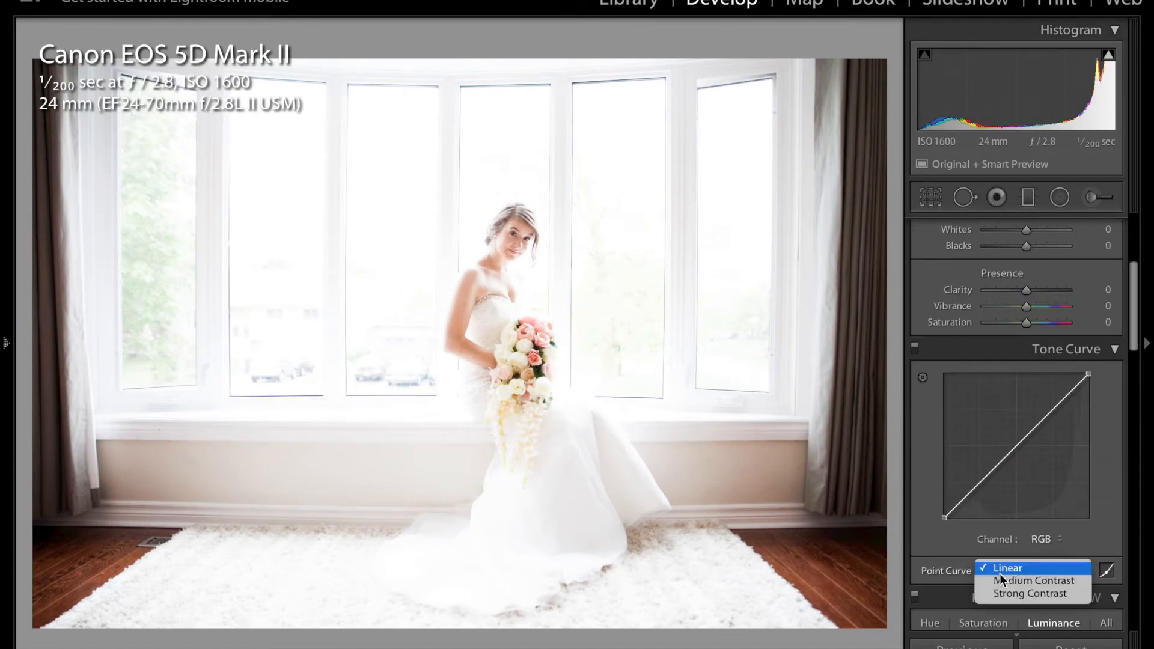
left_click(1005, 579)
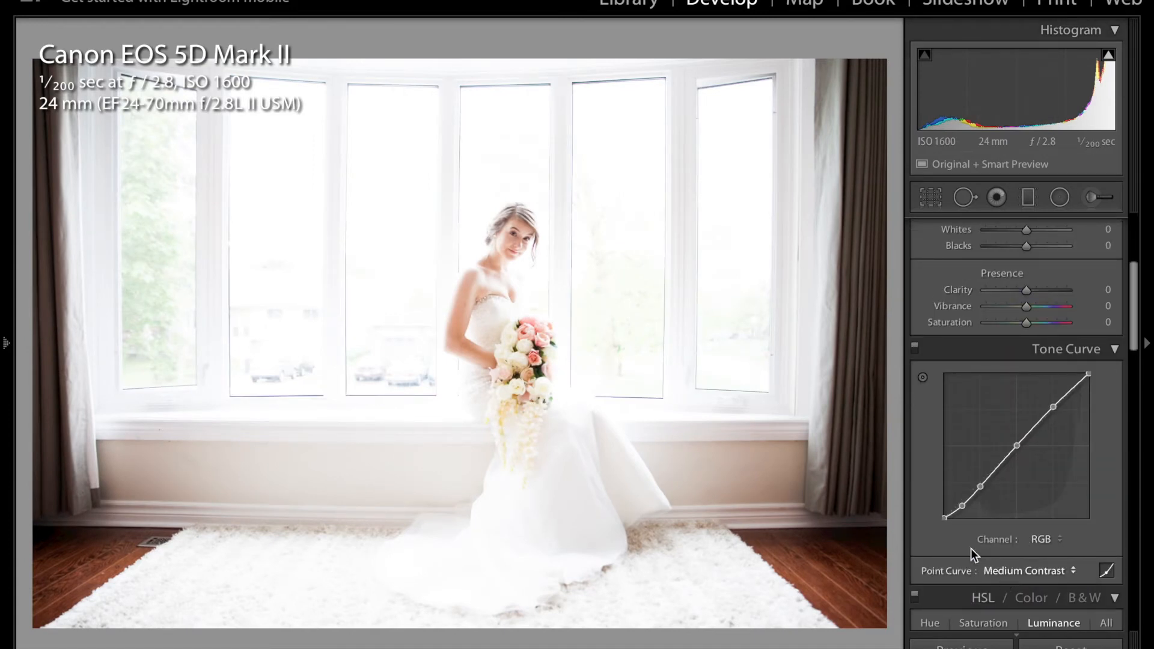
right_click(961, 504)
left_click(987, 510)
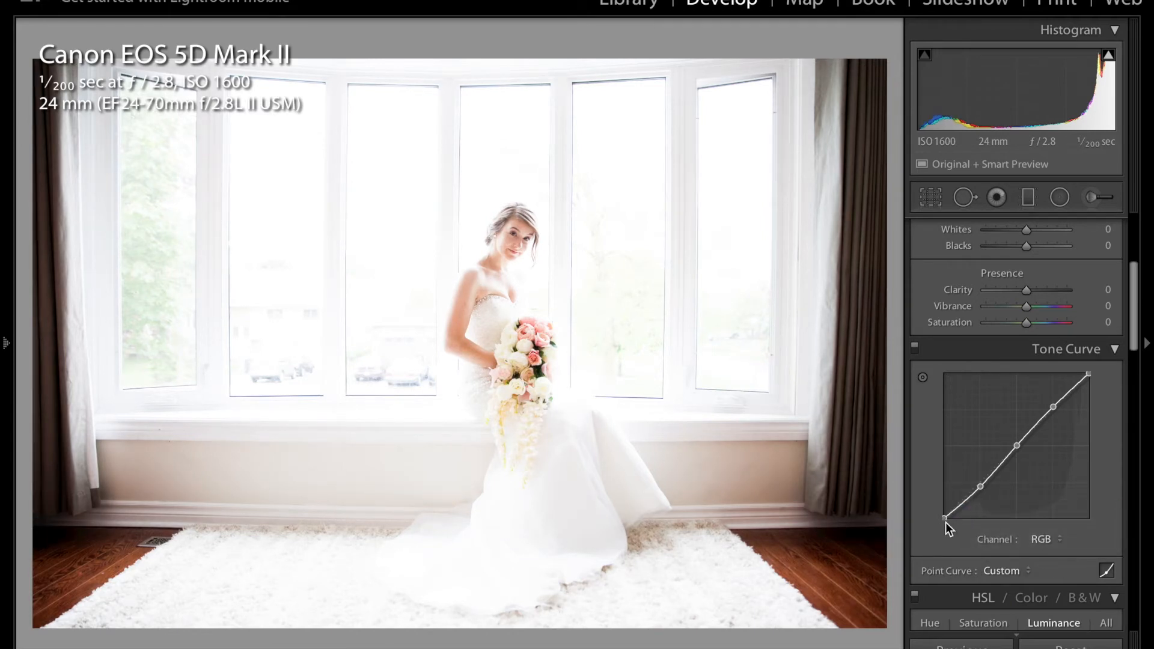
mouse_move(943, 519)
left_mouse_down()
mouse_move(932, 472)
mouse_move(927, 487)
mouse_move(944, 500)
left_mouse_up()
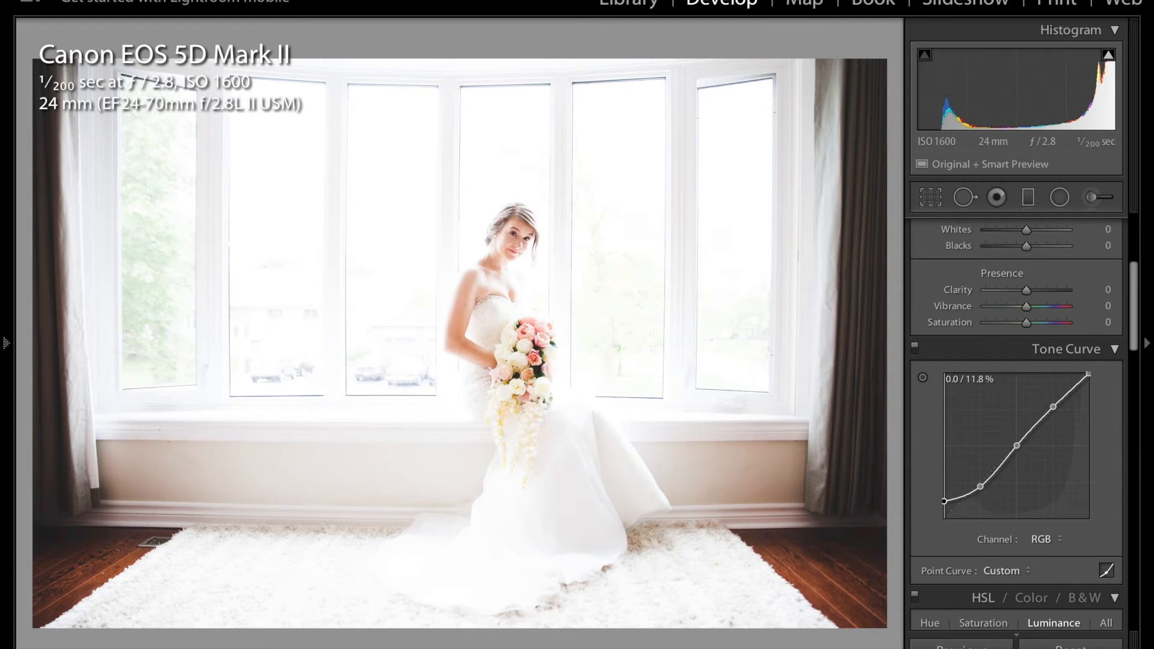
Recover the bright window detail with Highlights −76 and Whites −39, and set Exposure to +0.50 and Shadows to +10.
scroll(934, 493, "up", 5)
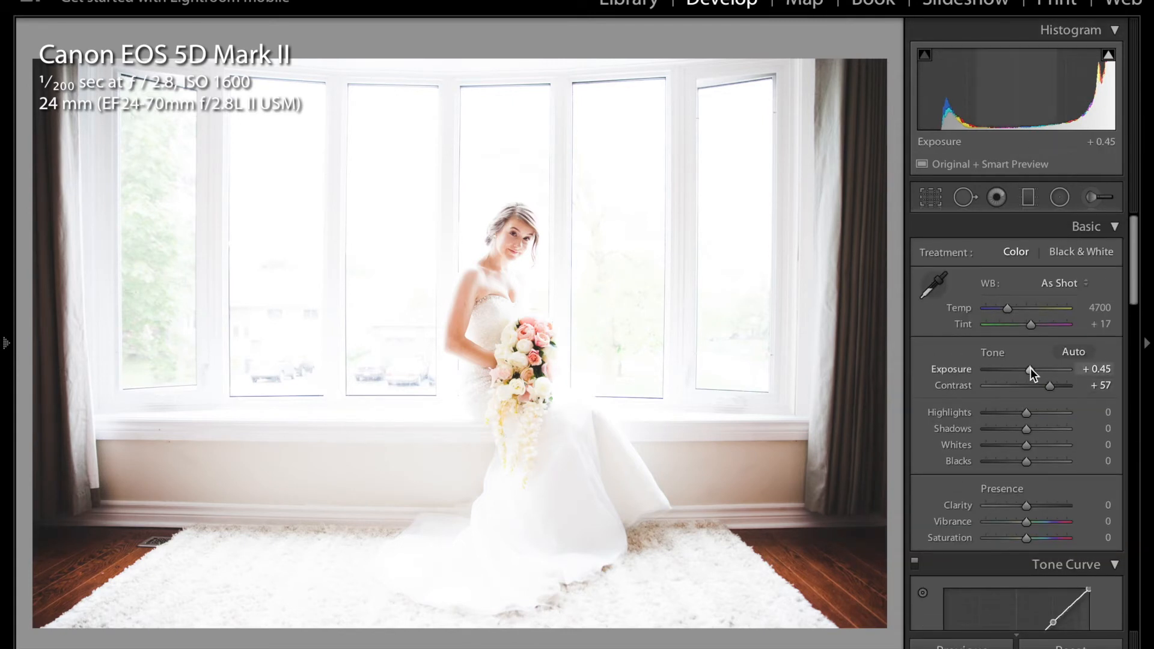
left_click_drag(1030, 369, 1029, 369)
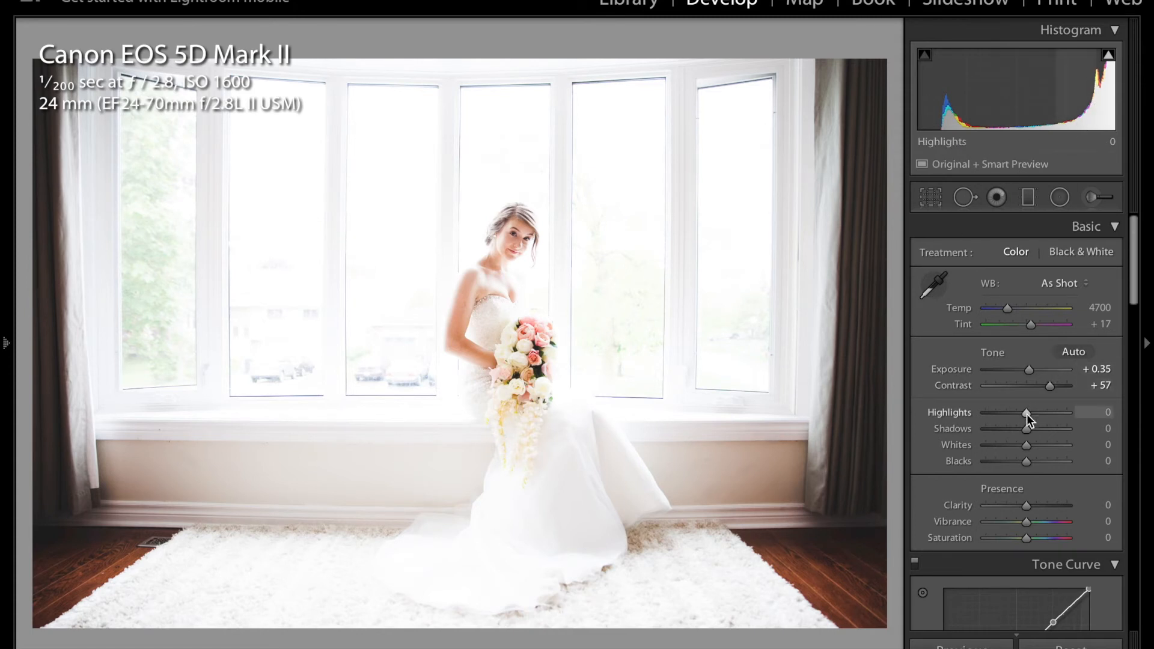
left_click_drag(1026, 414, 1009, 447)
left_click_drag(1029, 369, 1033, 371)
left_click_drag(1028, 429, 1034, 430)
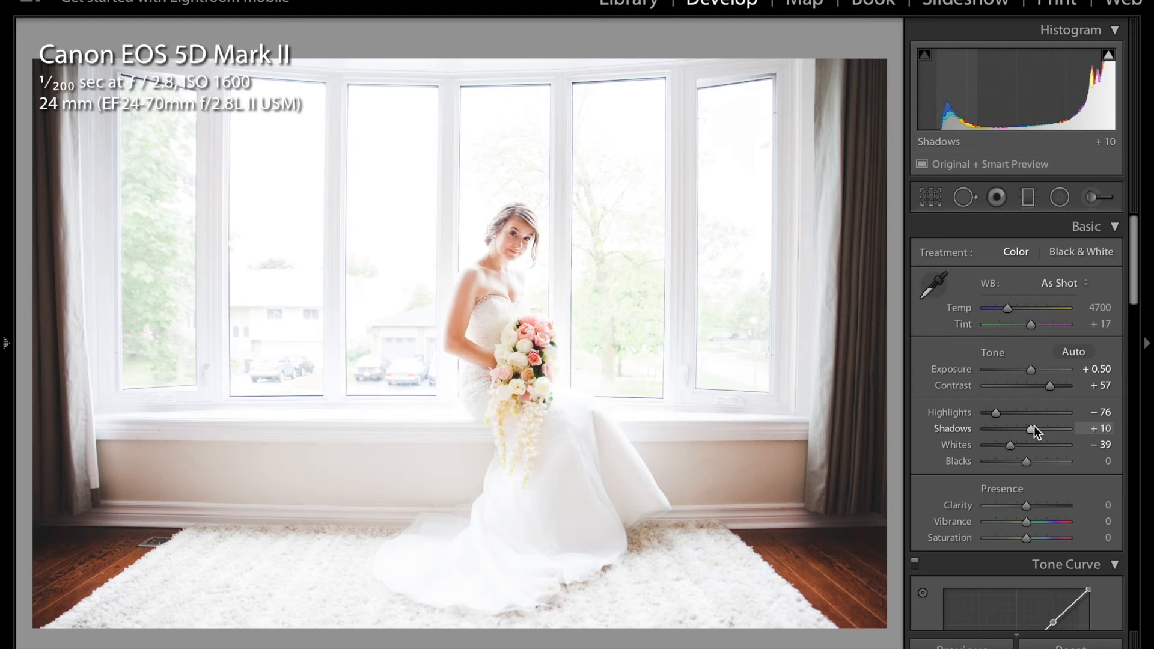
Lower Blacks to −18 and raise Vibrance to +12.
scroll(1035, 431, "down", 6)
scroll(1035, 430, "up", 4)
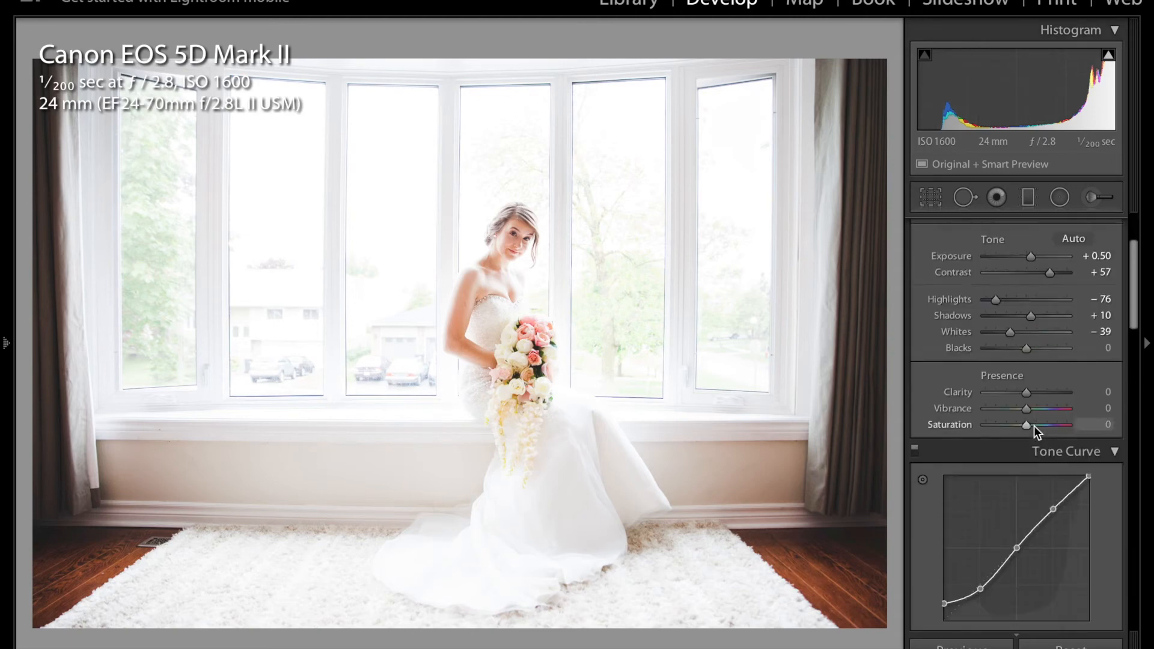
scroll(1034, 426, "up", 3)
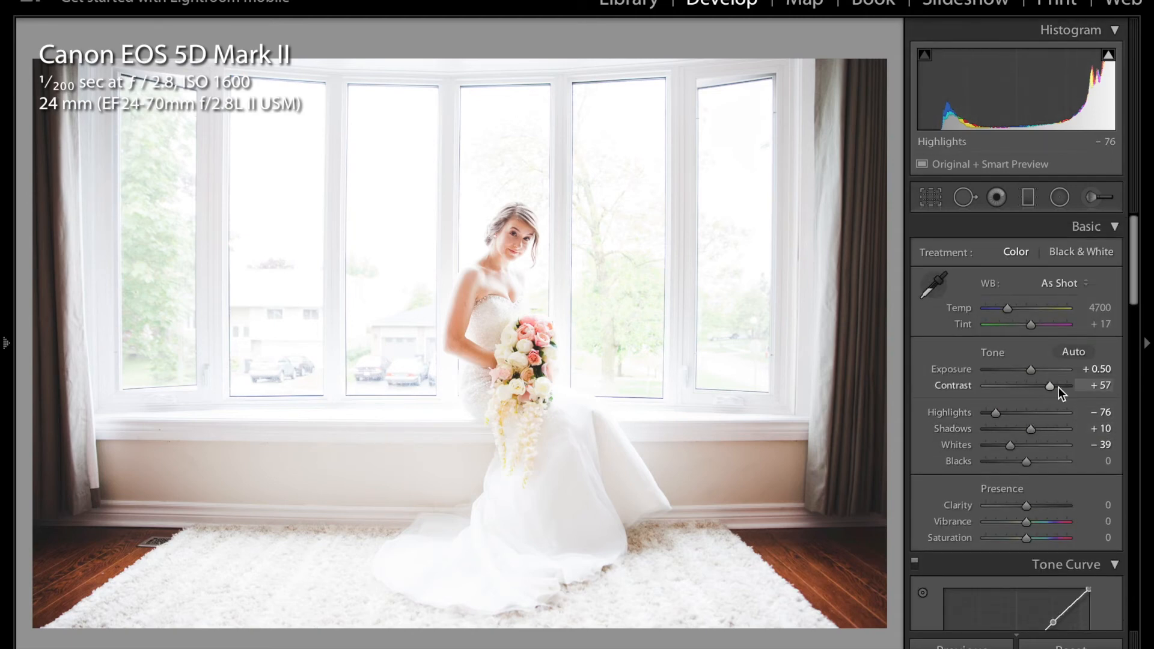
scroll(1055, 391, "down", 6)
scroll(1058, 389, "up", 5)
scroll(1059, 387, "up", 1)
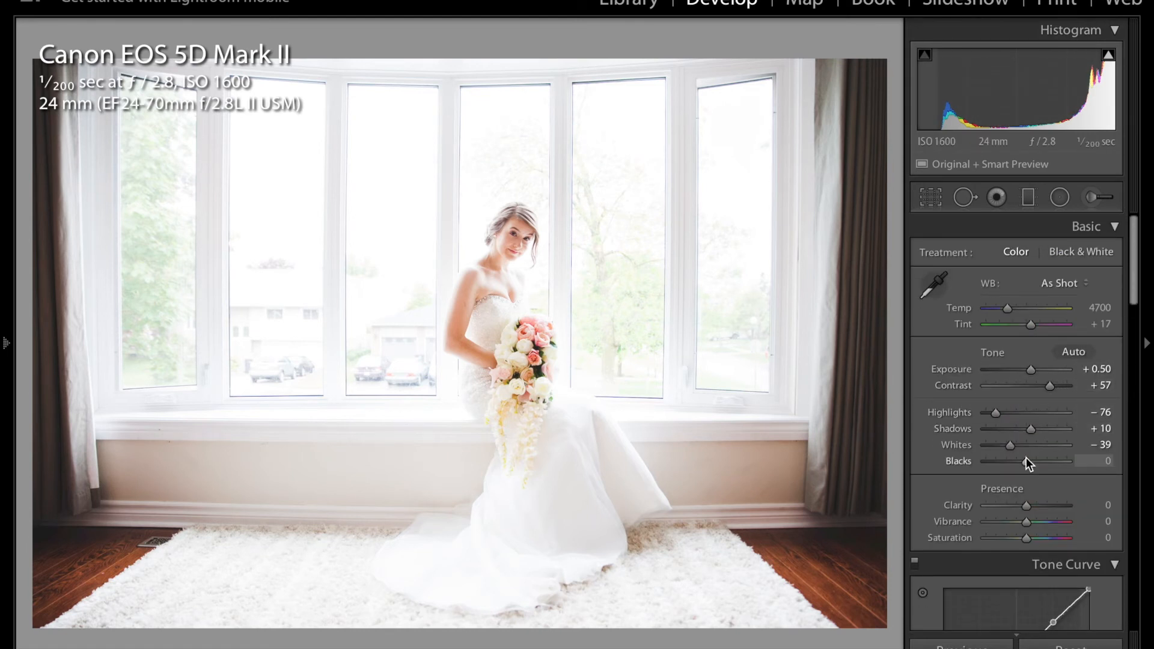
left_click_drag(1027, 461, 1019, 461)
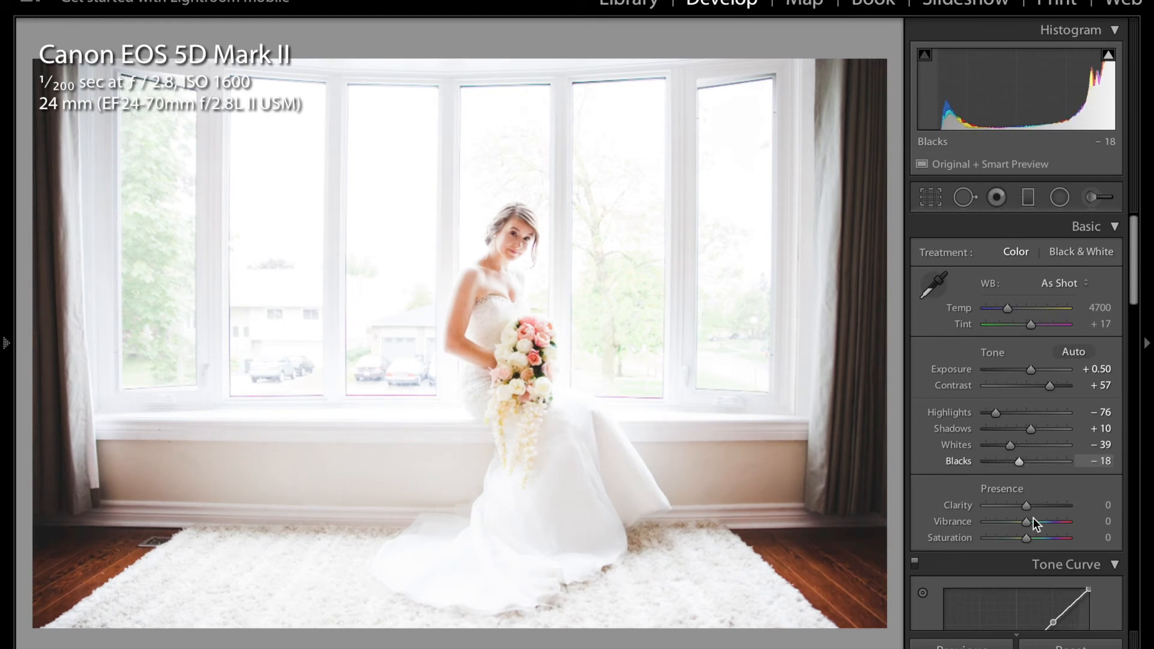
left_click_drag(1028, 523, 1033, 523)
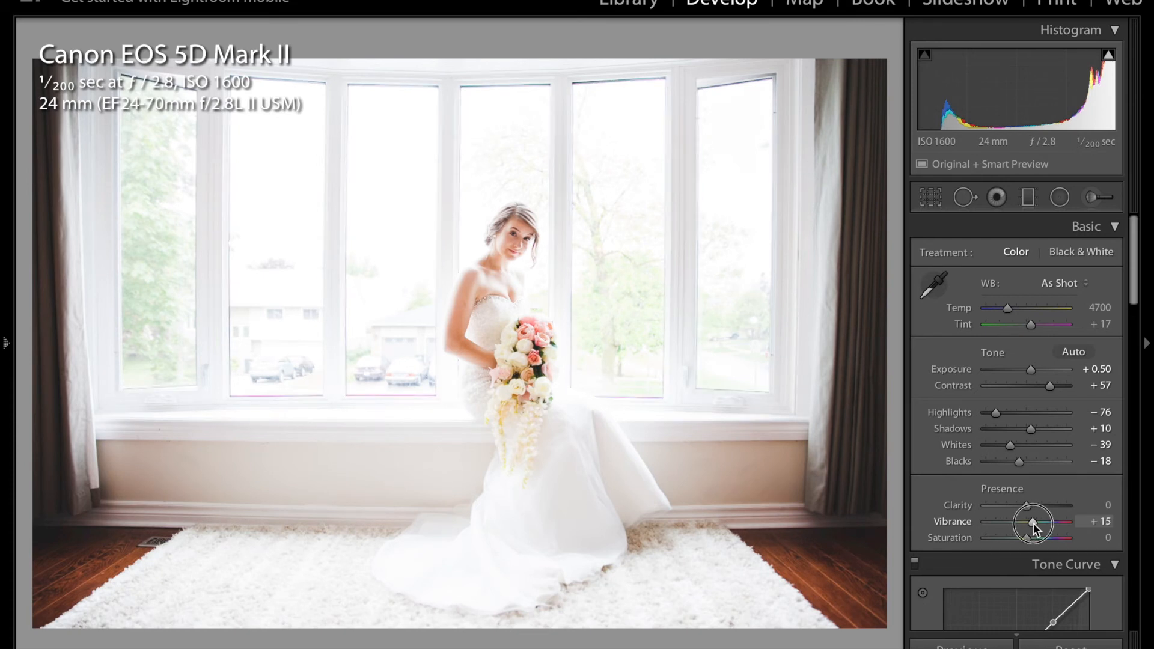
left_click_drag(1033, 523, 1031, 523)
Cool the white balance Temp to 4600 and raise Contrast to +76, checking the bride and window areas up close.
left_click(511, 255)
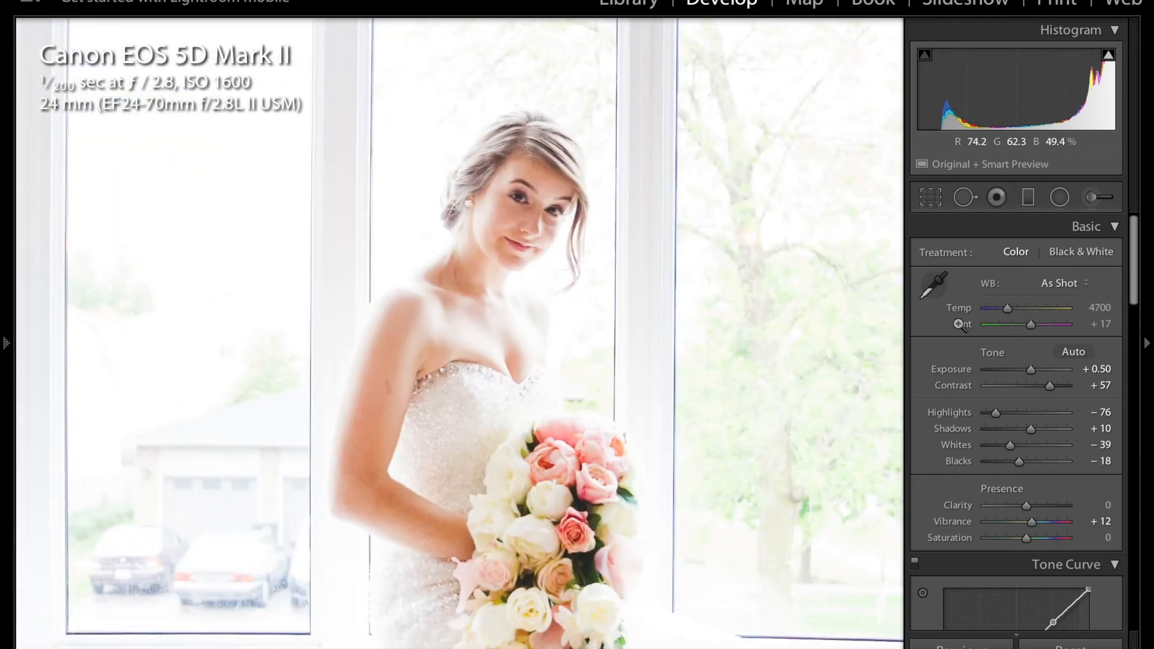
key("z")
left_click(959, 309)
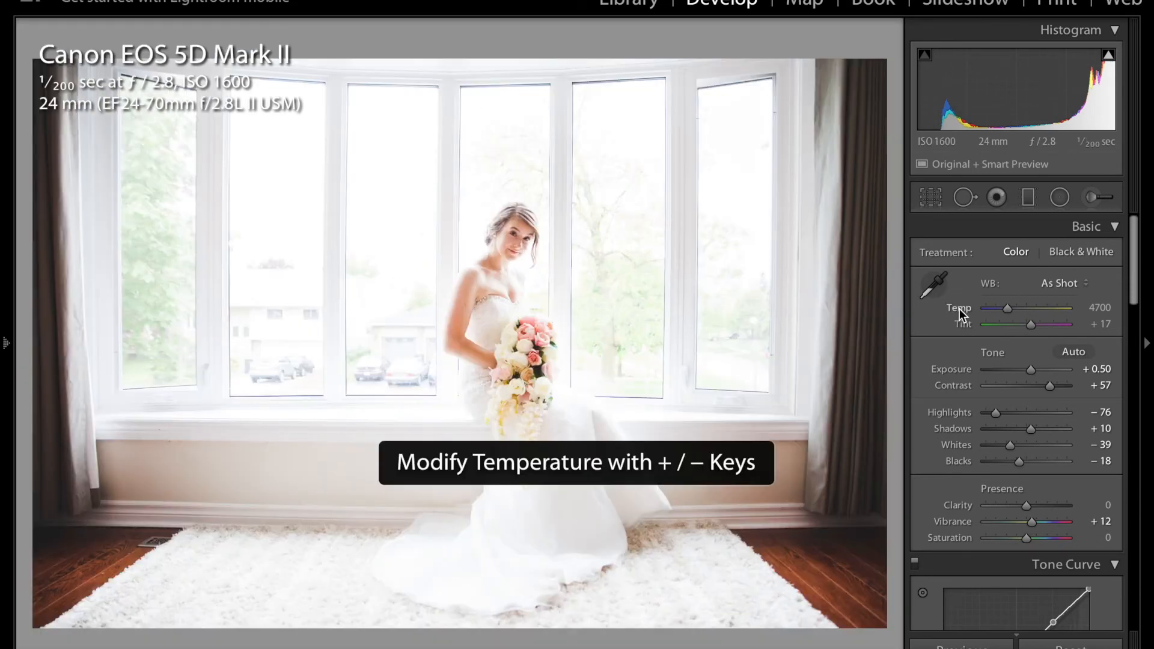
key("minus")
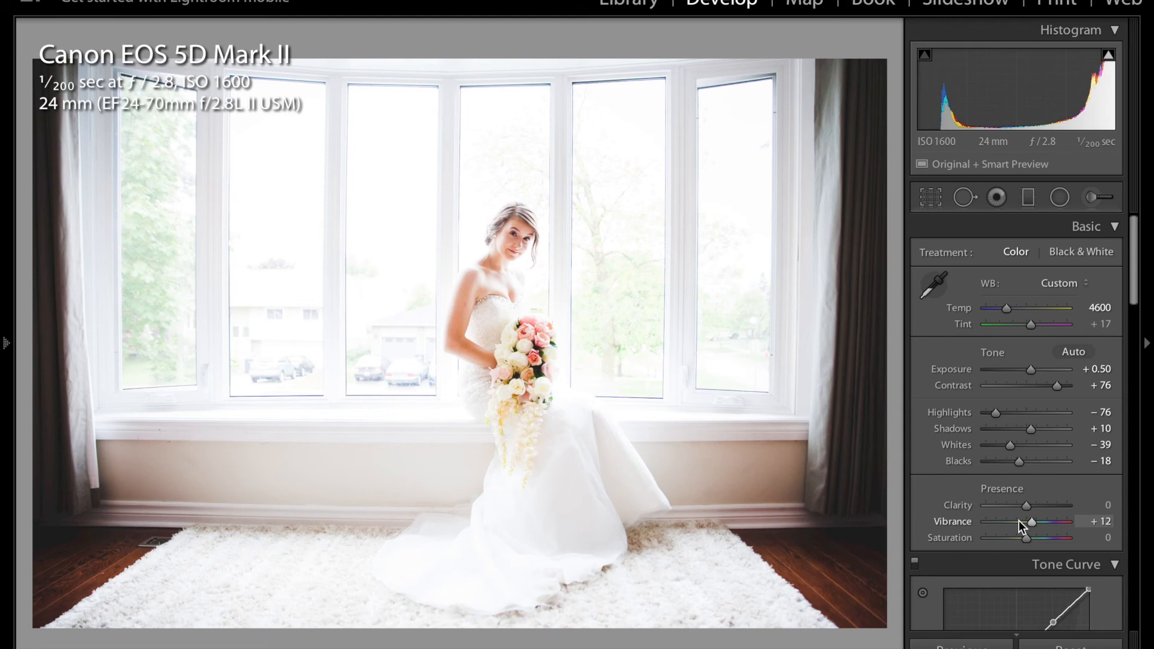
left_click(756, 102)
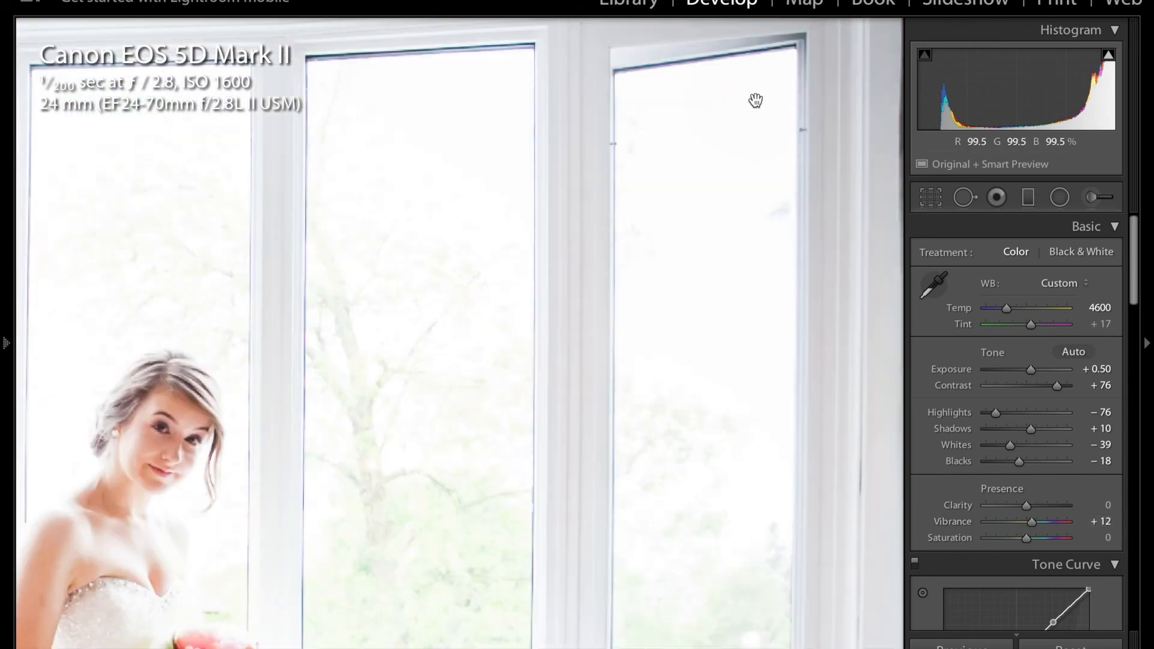
left_click(756, 100)
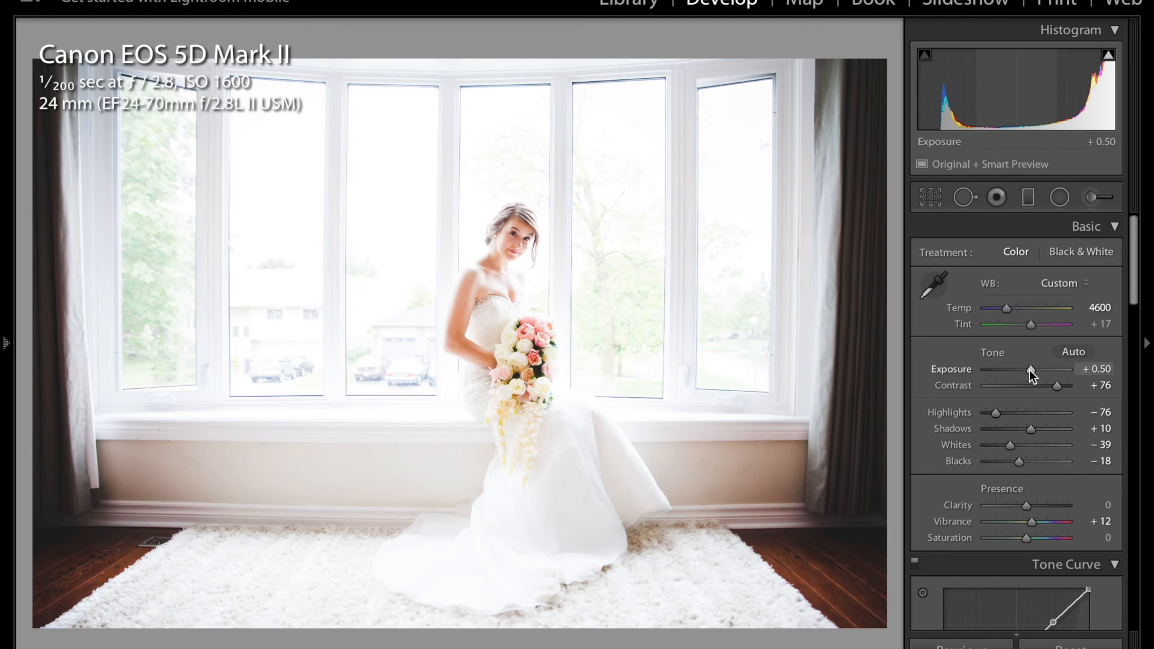
Replace the custom point curve with the Strong Contrast preset.
scroll(1041, 460, "down", 5)
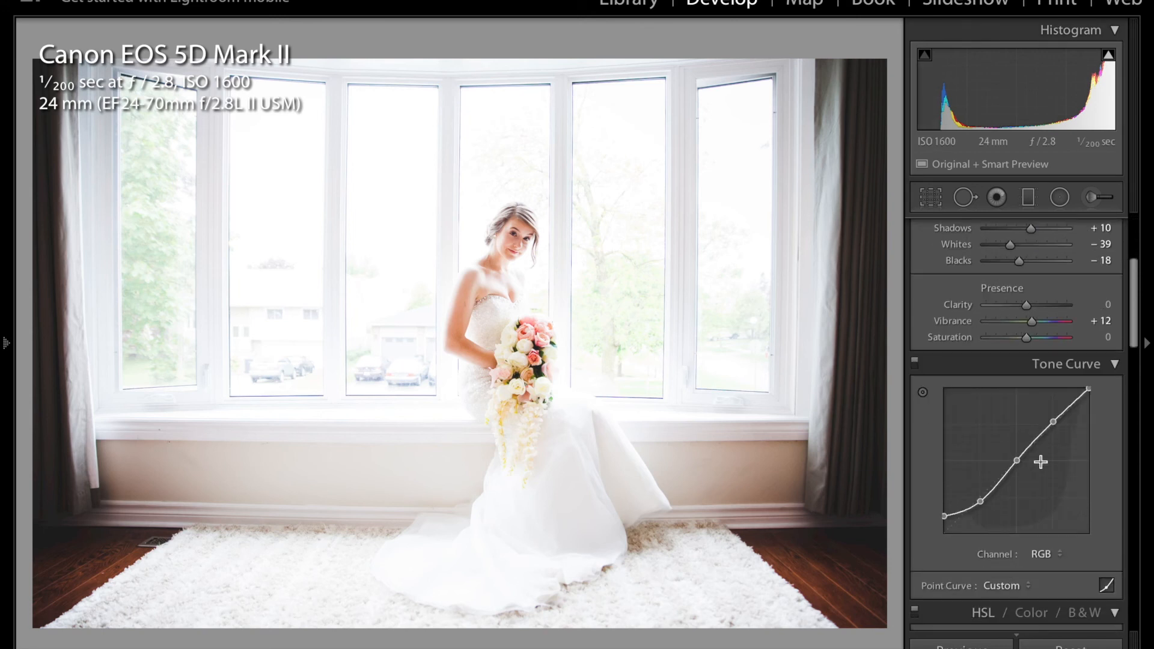
left_click(1018, 580)
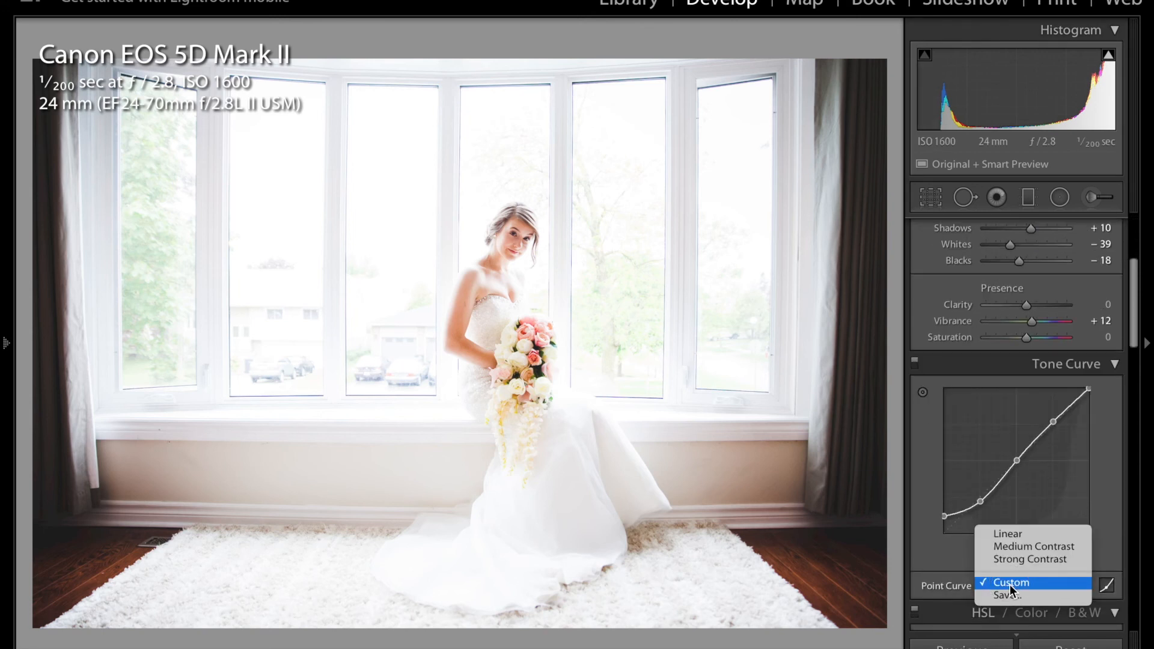
left_click(1023, 558)
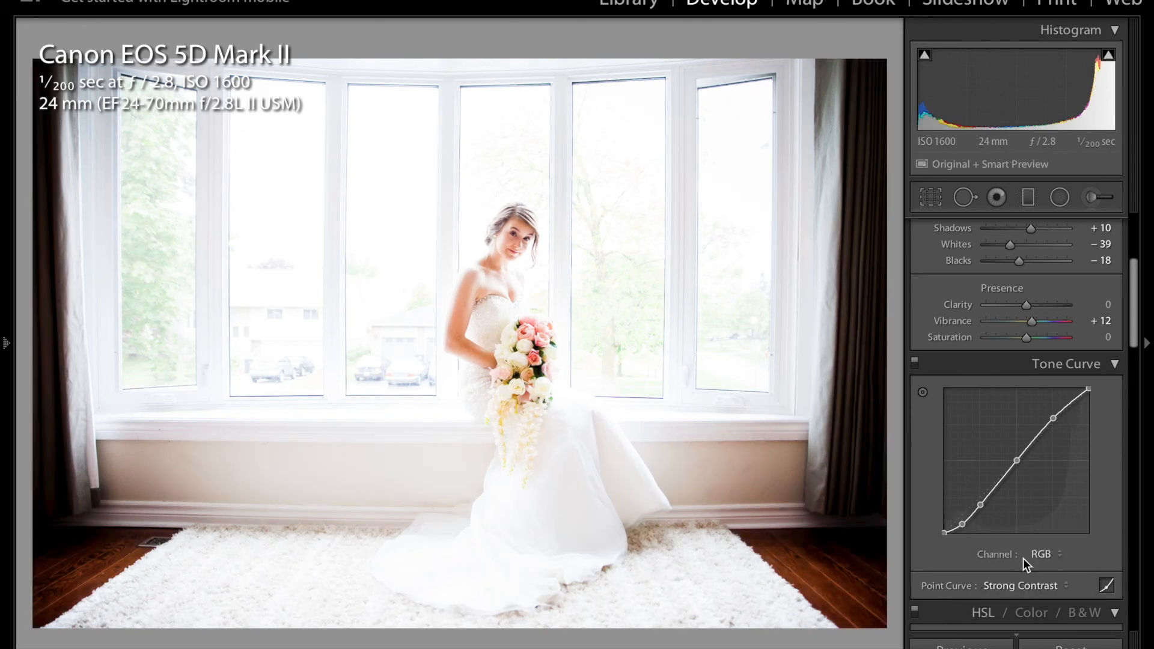
Delete the tone curve's lowest shadow control point and lift the black endpoint to 0.0 / 8.6 % for a matte fade.
right_click(963, 526)
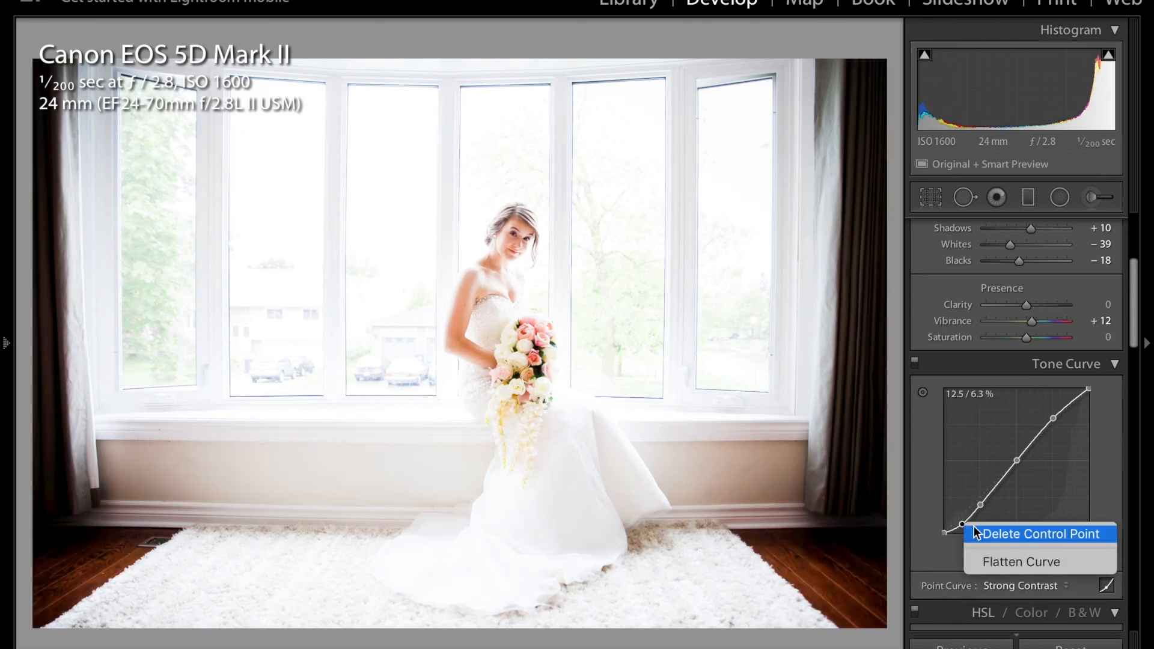
left_click(982, 531)
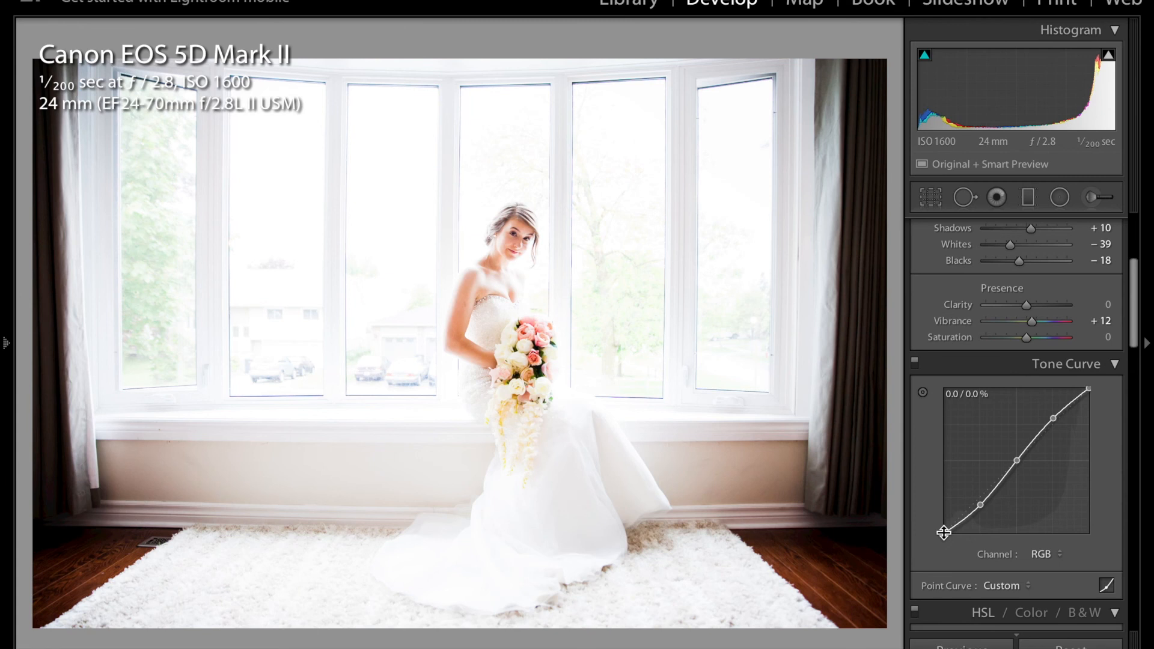
left_click_drag(948, 533, 945, 520)
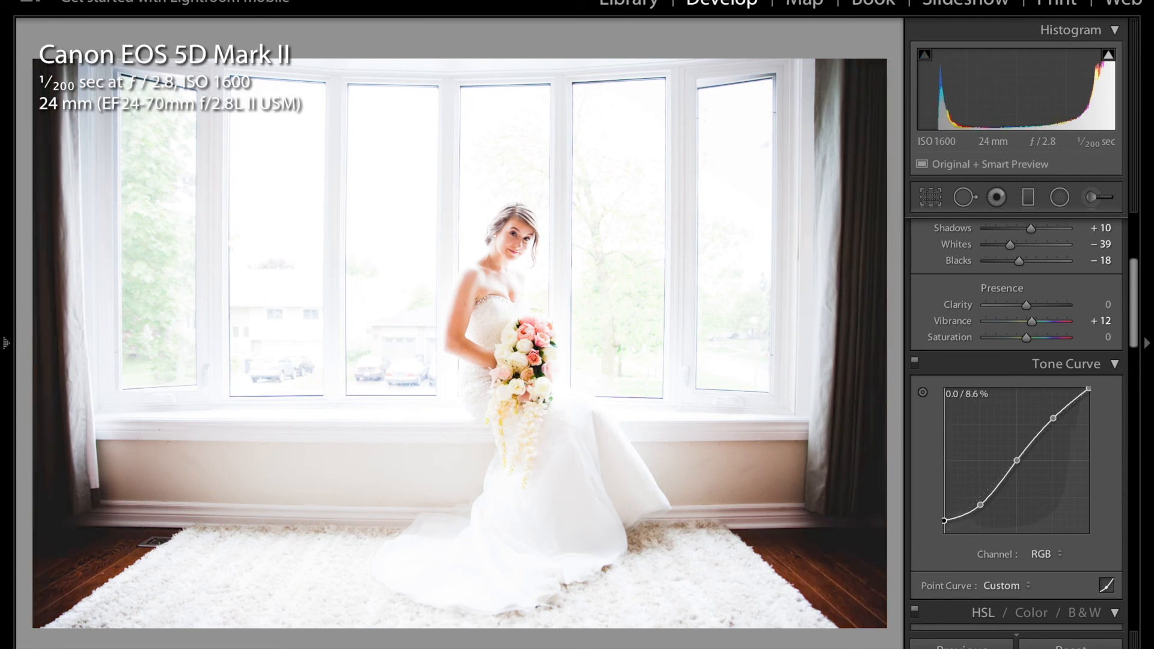
Set Temp to 4550, Highlights to −75 and Whites to −59, and compare the edited portrait with its before version.
scroll(939, 513, "up", 5)
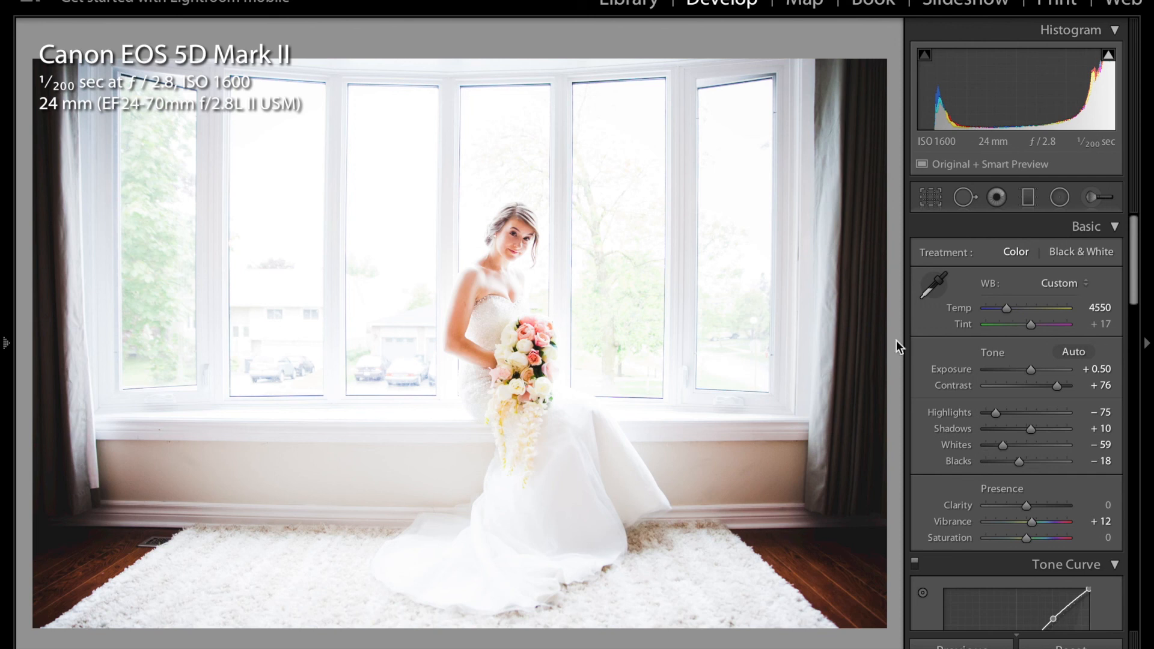
key("backslash")
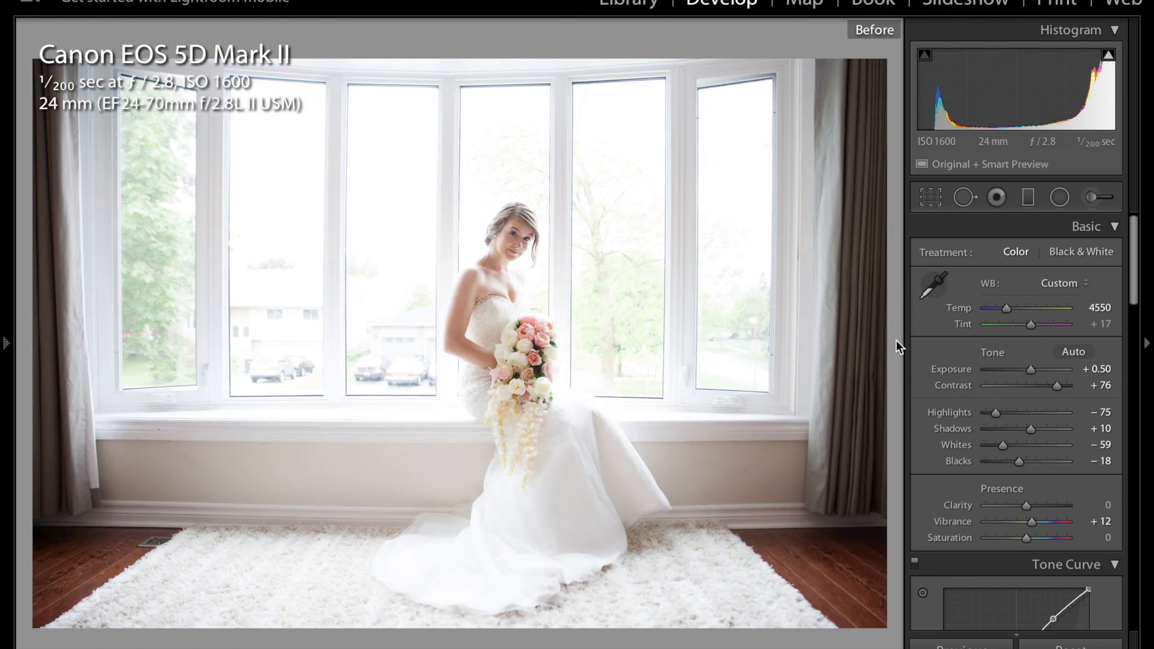
key("backslash")
key("backslash")
key("backslash")
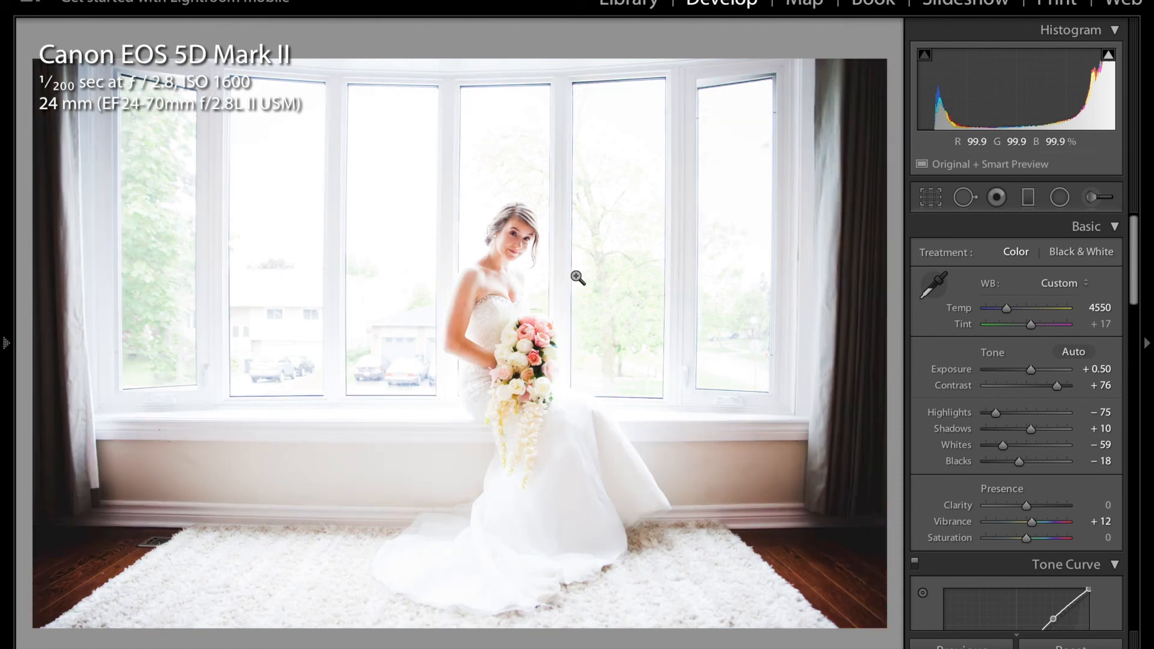